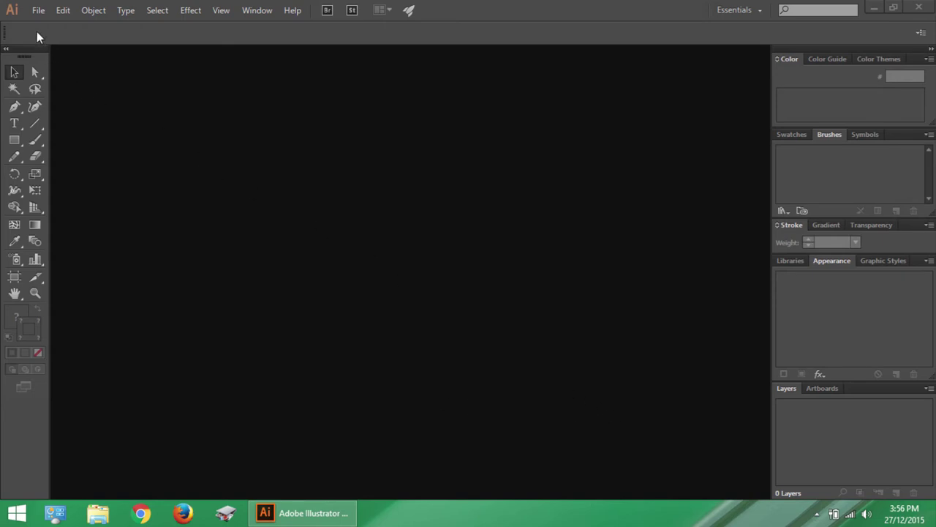
# Step: Open the New Document dialog via File > New and select the Untitled-1 name field
pyautogui.click(38, 10)
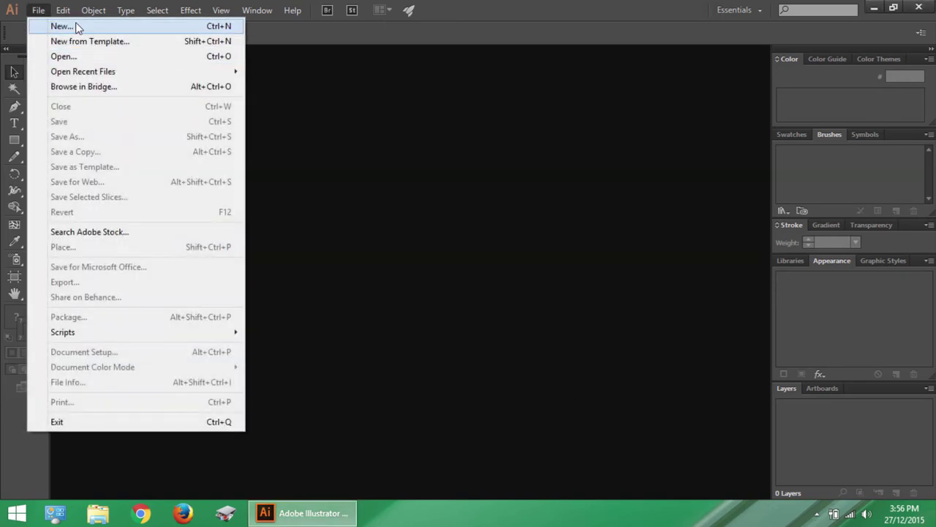
pyautogui.click(47, 33)
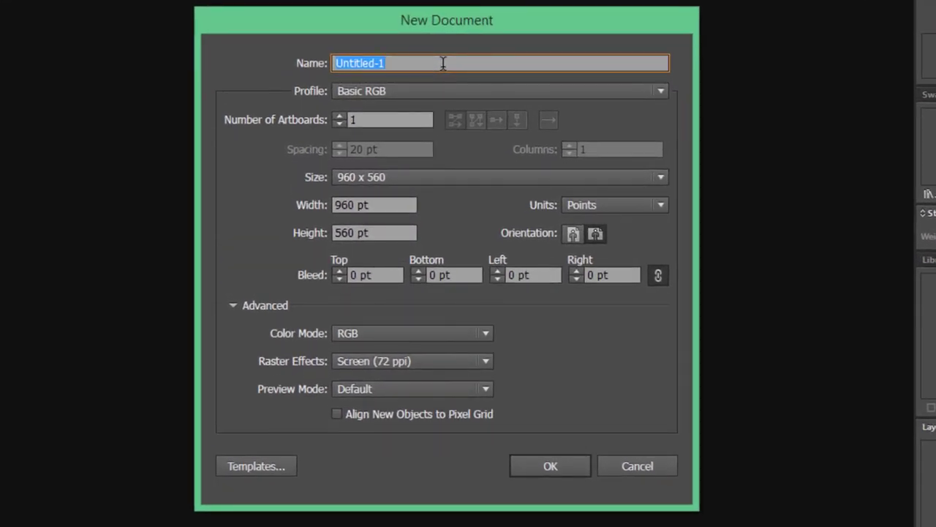
pyautogui.click(442, 63)
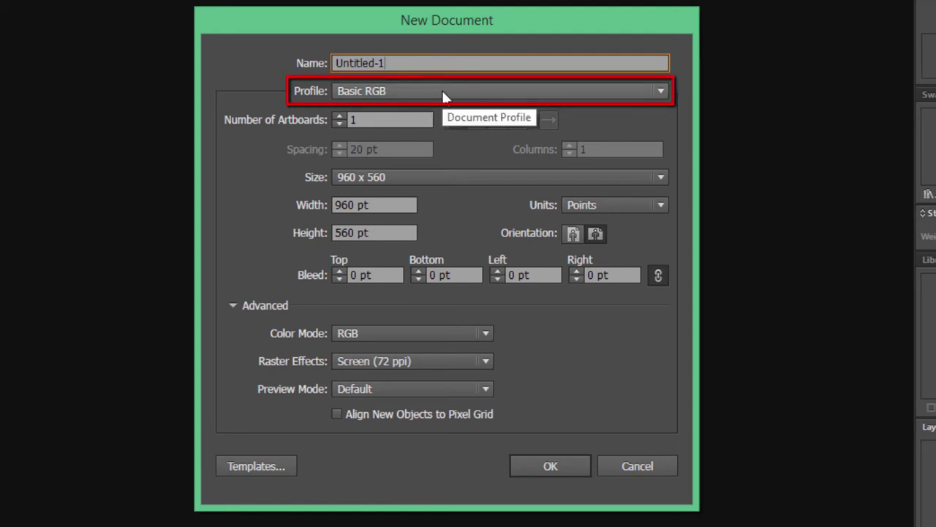
# Step: Switch the profile to Print, keeping Letter size at 612 × 792 pt
pyautogui.click(442, 94)
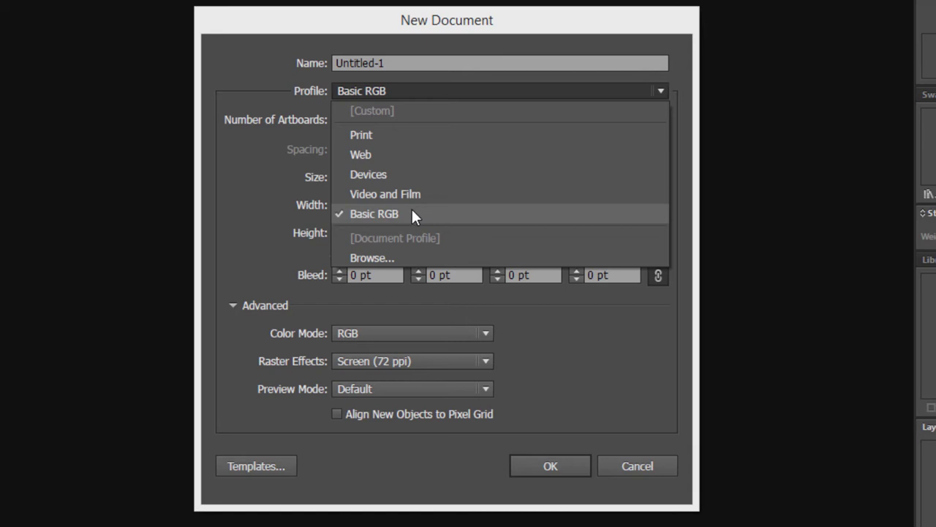
pyautogui.click(378, 139)
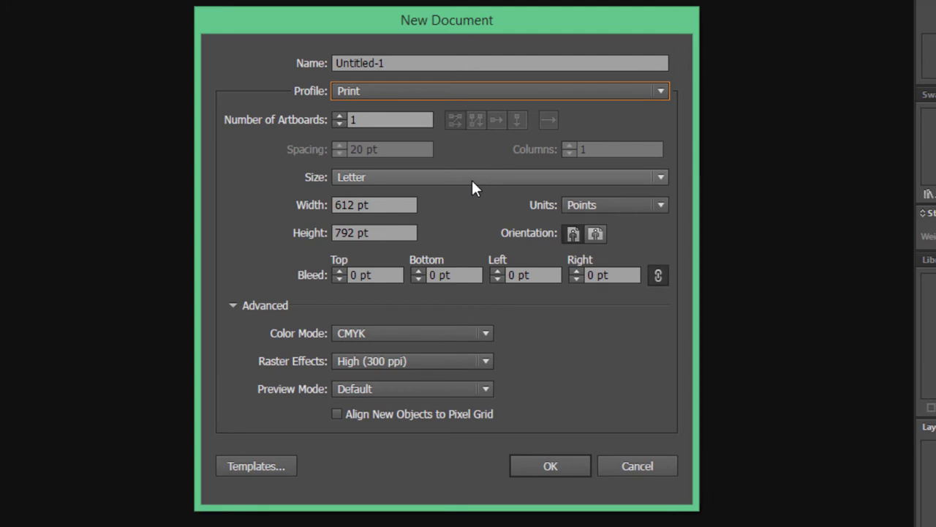
pyautogui.click(472, 180)
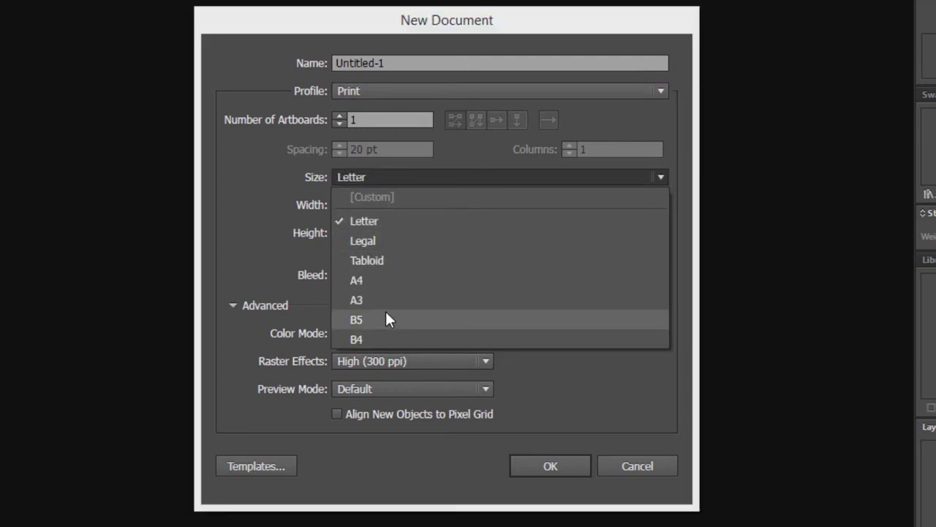
pyautogui.click(424, 183)
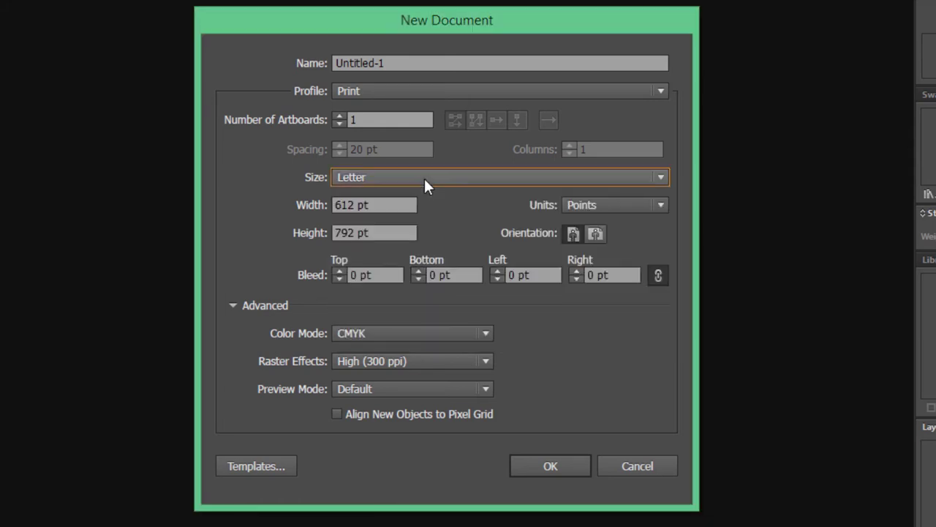
pyautogui.click(392, 205)
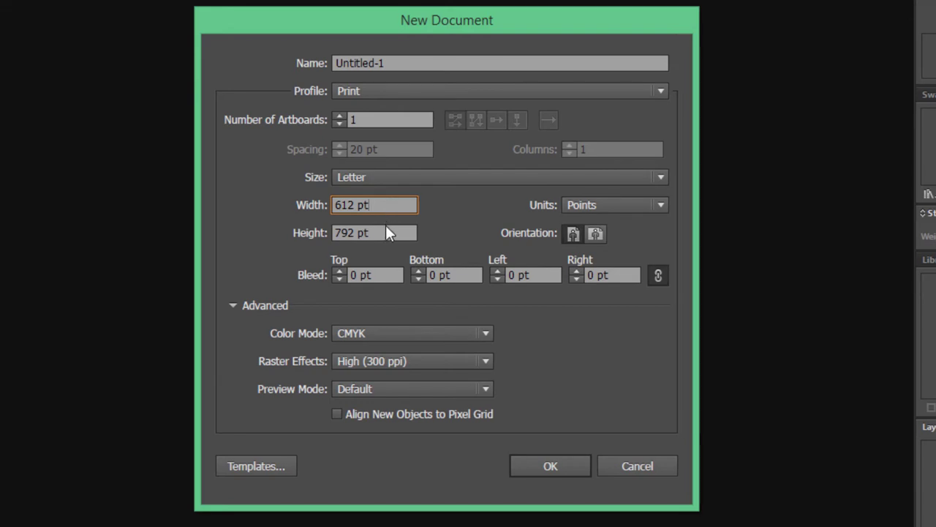
pyautogui.click(382, 232)
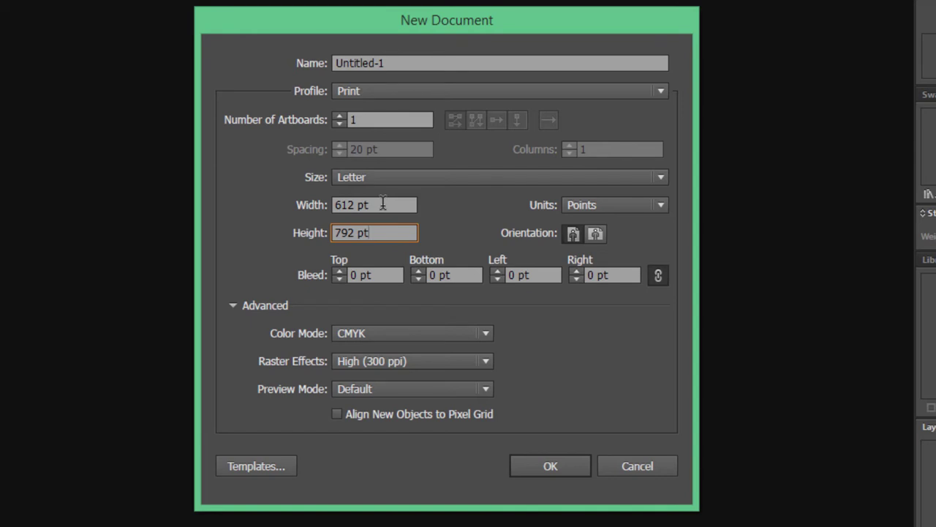
# Step: Enter 30 pt for both the width and height of the new document
pyautogui.hotkey('shift', 'Tab')
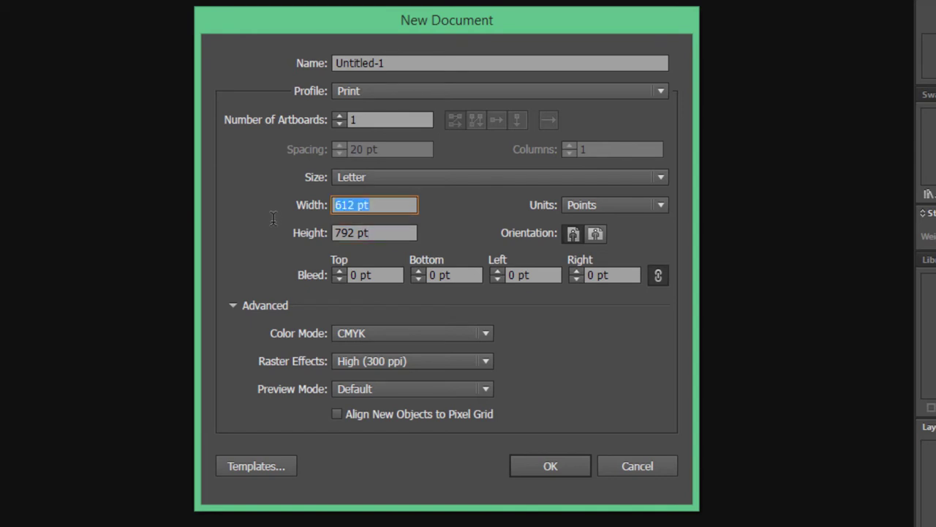
pyautogui.write('30')
pyautogui.press('Tab')
pyautogui.write('30')
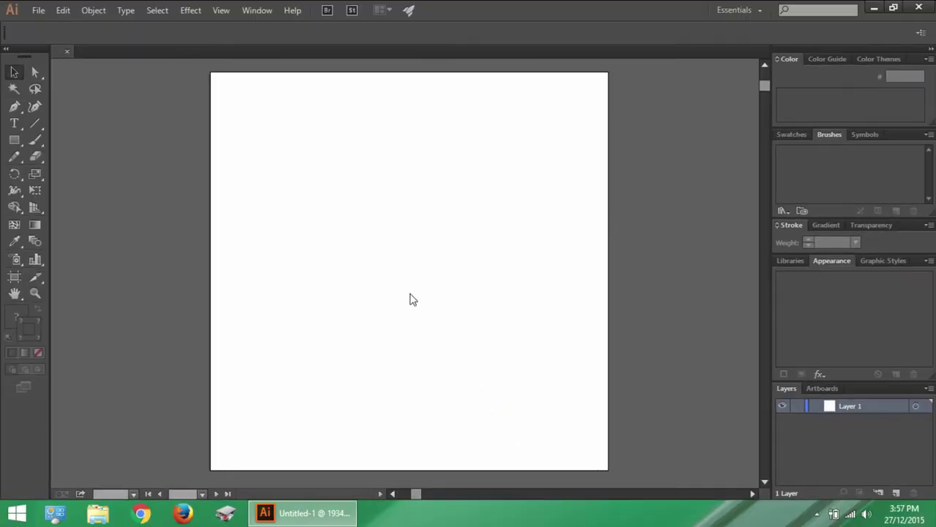
# Step: Save As 'icon' in the New Document Profiles folder with default Illustrator options
pyautogui.click(38, 10)
pyautogui.click(62, 133)
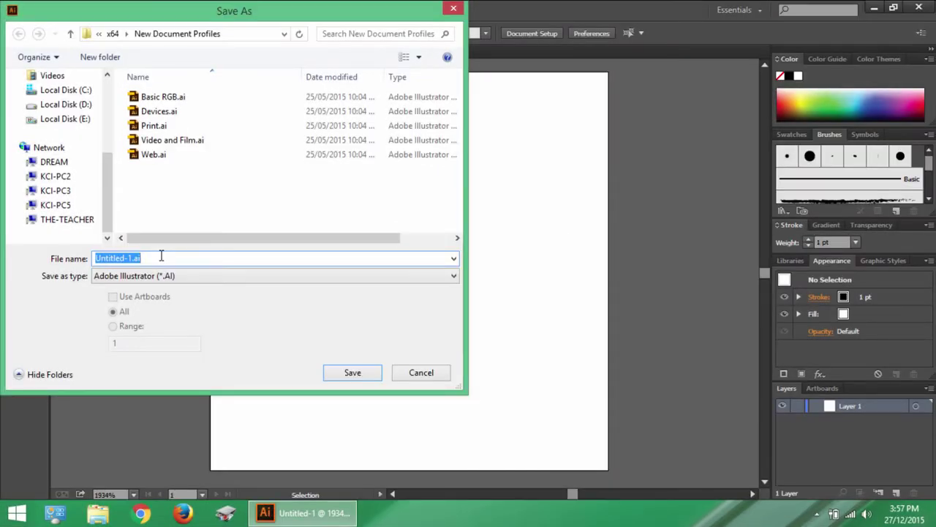
pyautogui.write('icon')
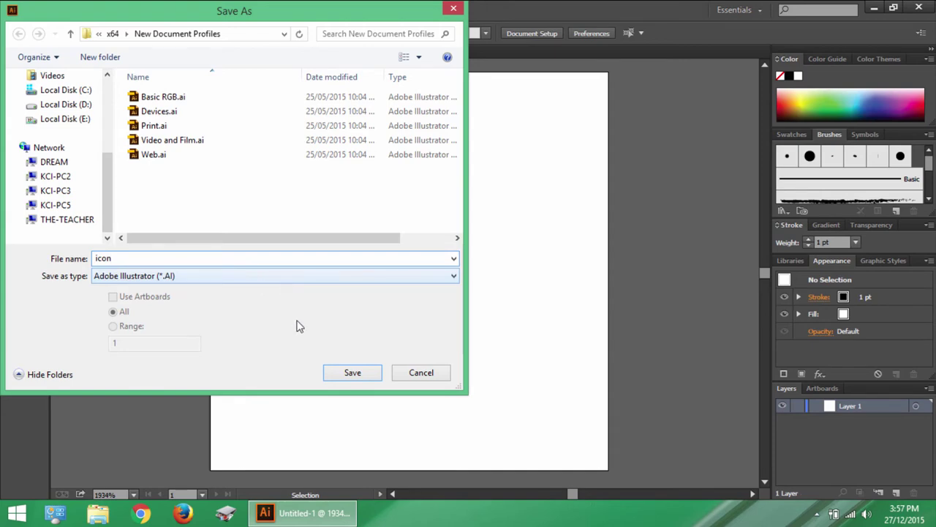
pyautogui.click(351, 373)
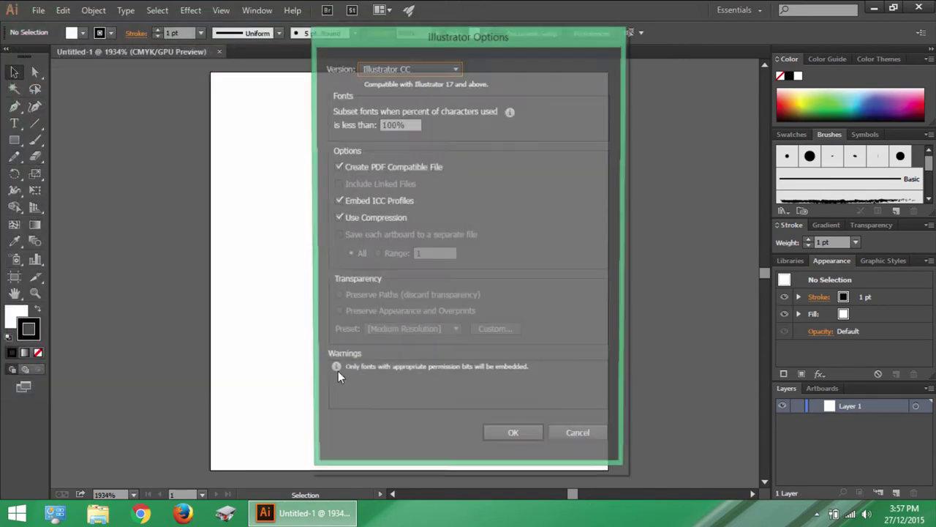
pyautogui.click(516, 440)
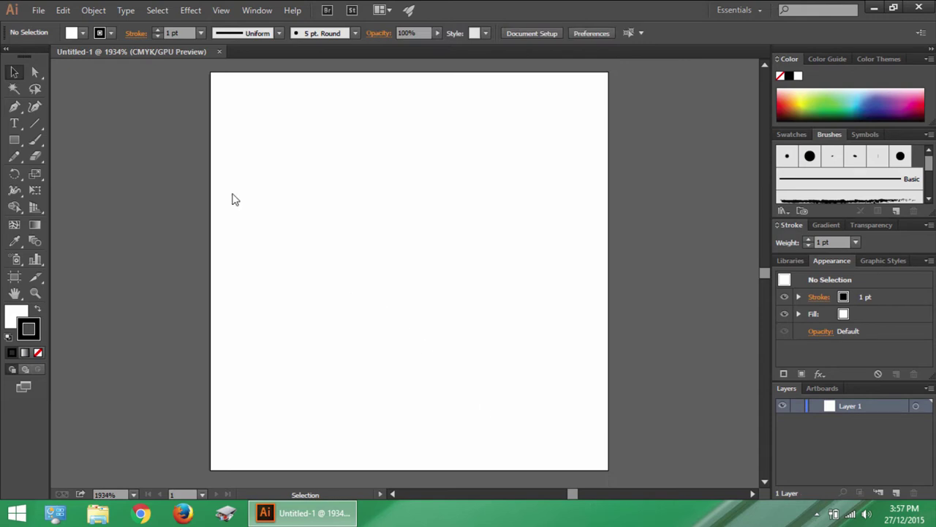
# Step: Start another new document and check the icon profile in the Profile list, leaving it unchanged
pyautogui.click(38, 10)
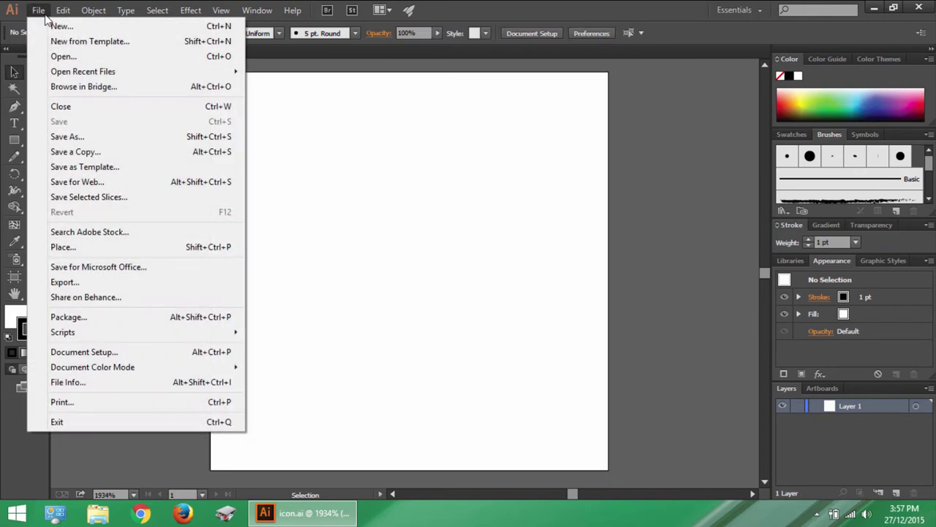
pyautogui.click(51, 25)
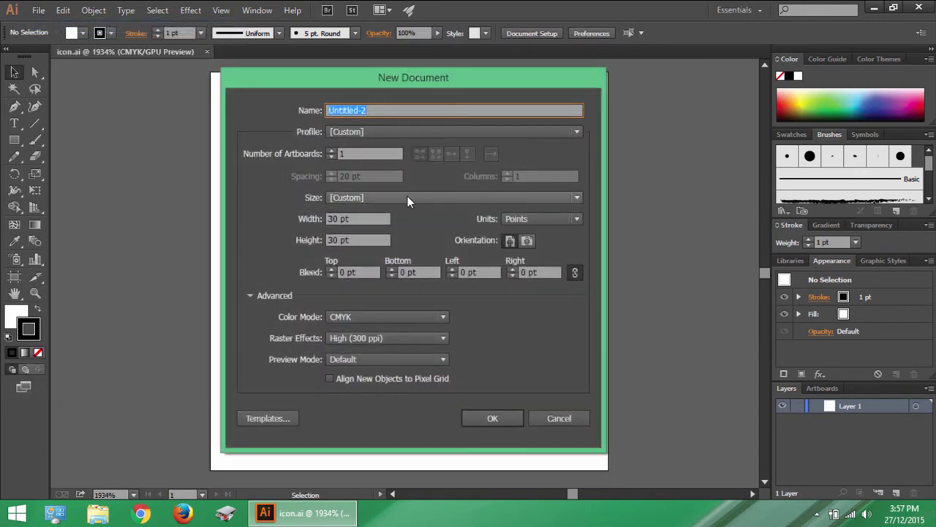
pyautogui.click(414, 136)
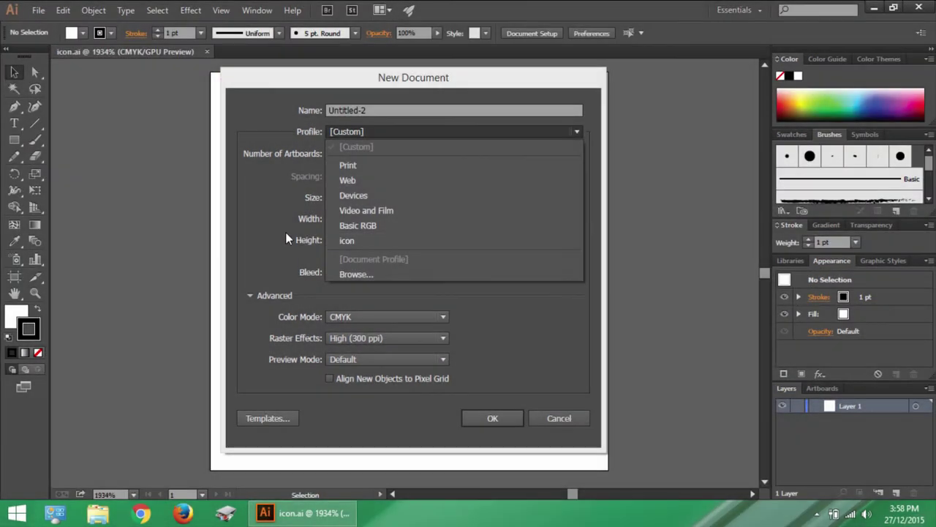
pyautogui.click(283, 232)
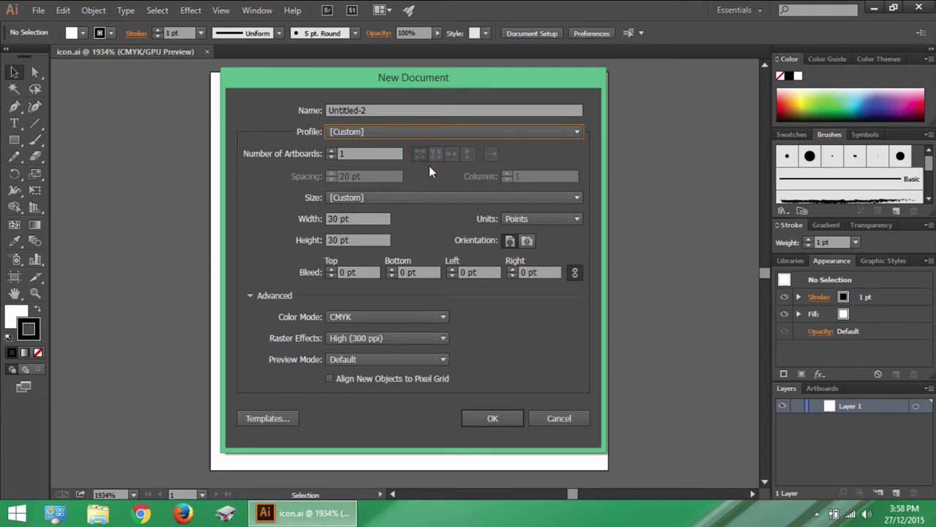
# Step: Create a document with 6 artboards in a Grid by Row layout with 2 columns
pyautogui.press('Tab')
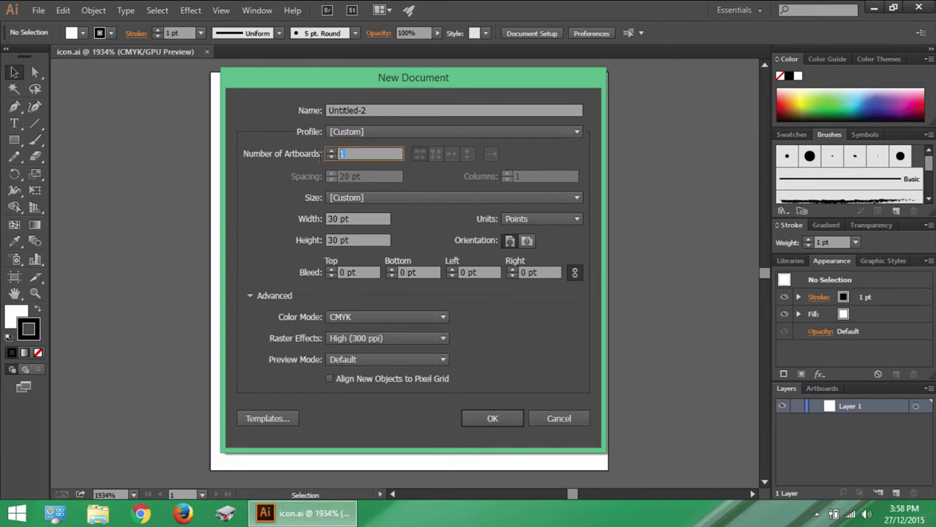
pyautogui.write('6')
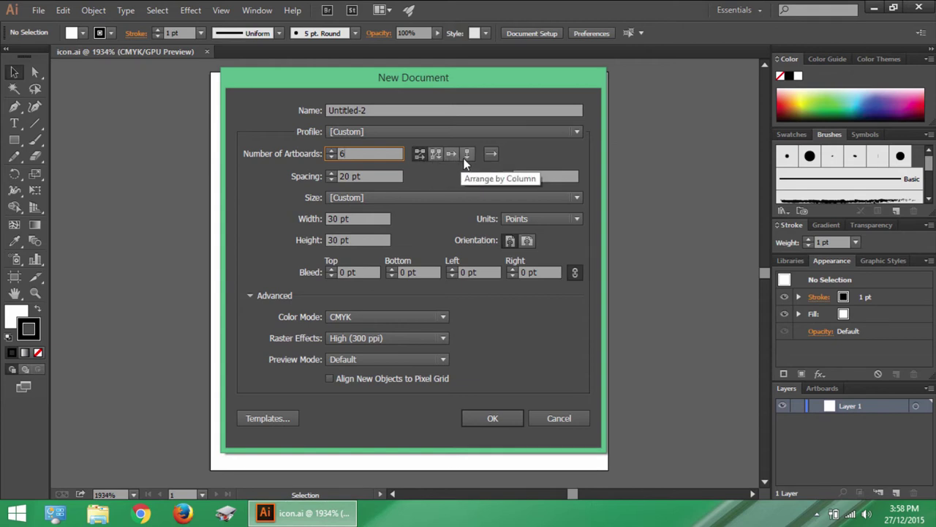
pyautogui.click(414, 159)
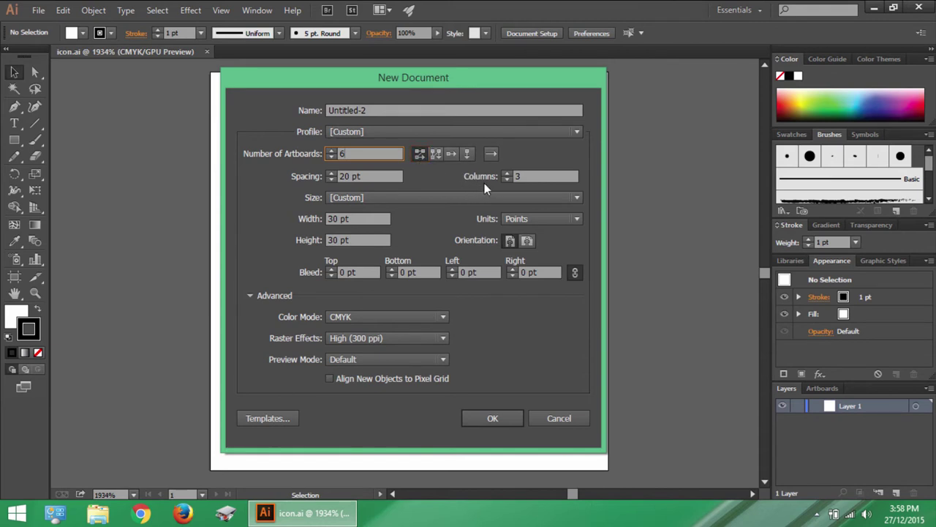
pyautogui.click(508, 180)
pyautogui.click(484, 417)
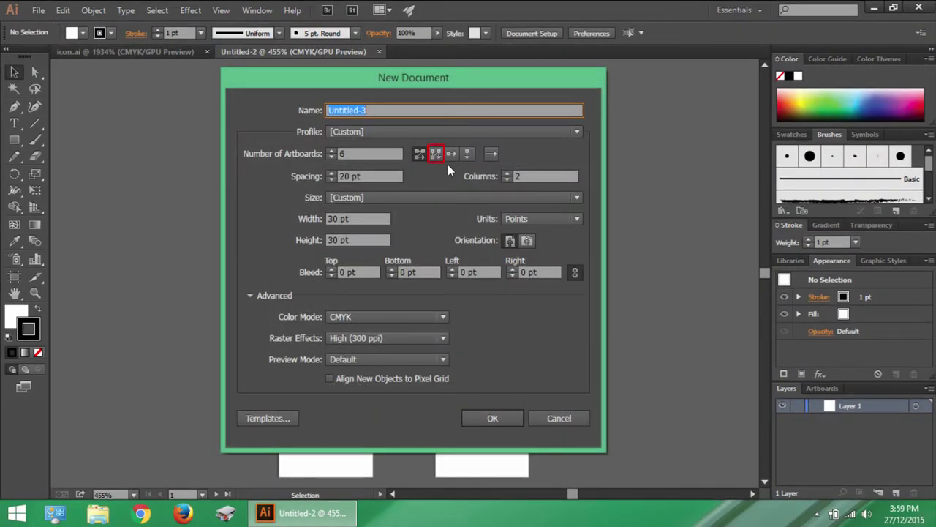
# Step: Lay out the six artboards as Grid by Column with Arrange by Column, giving 3 rows
pyautogui.click(436, 154)
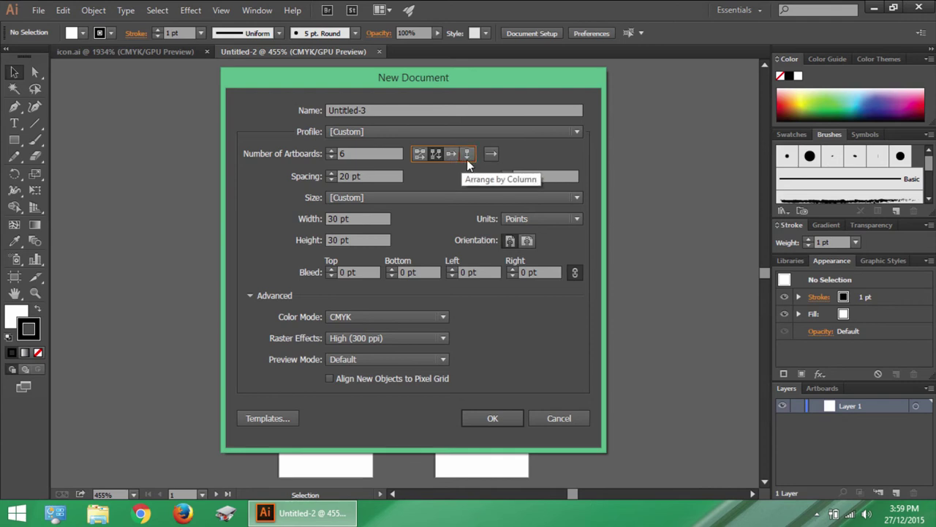
pyautogui.click(467, 159)
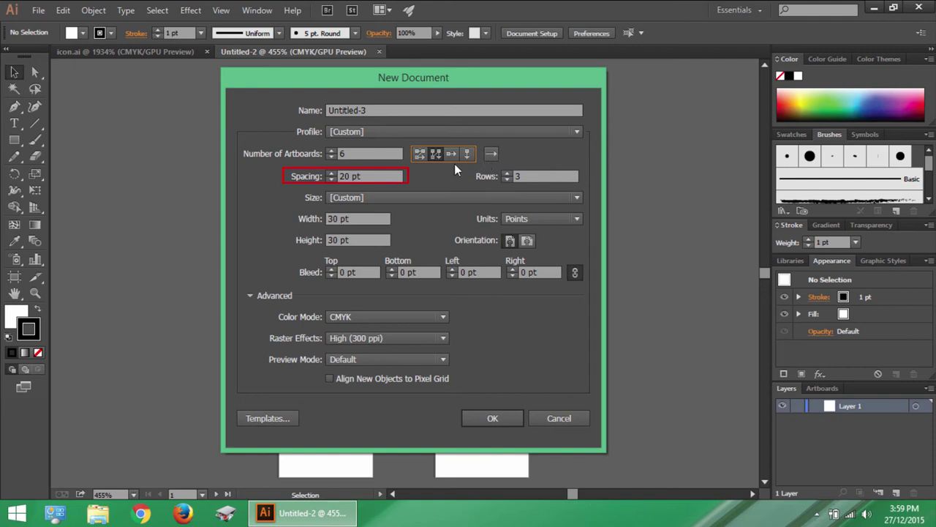
pyautogui.click(381, 176)
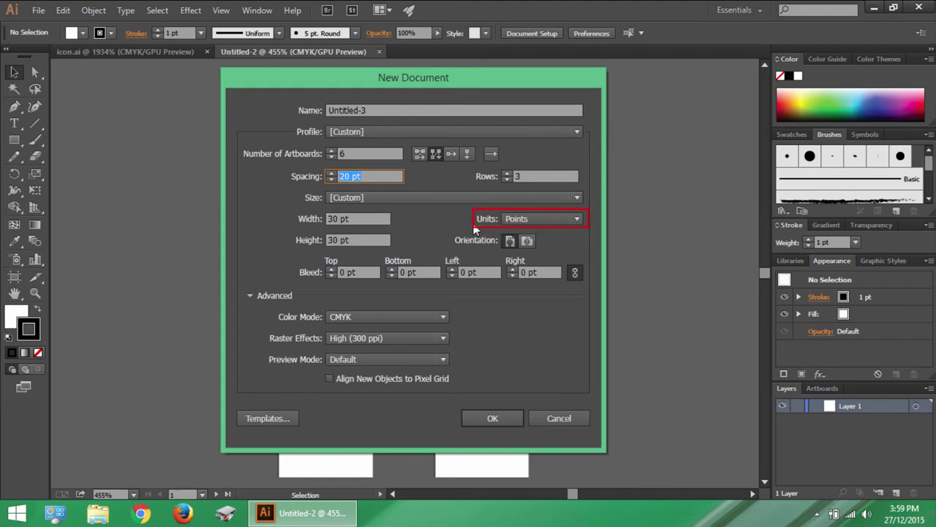
# Step: Show the Units dropdown options for the new document
pyautogui.click(577, 220)
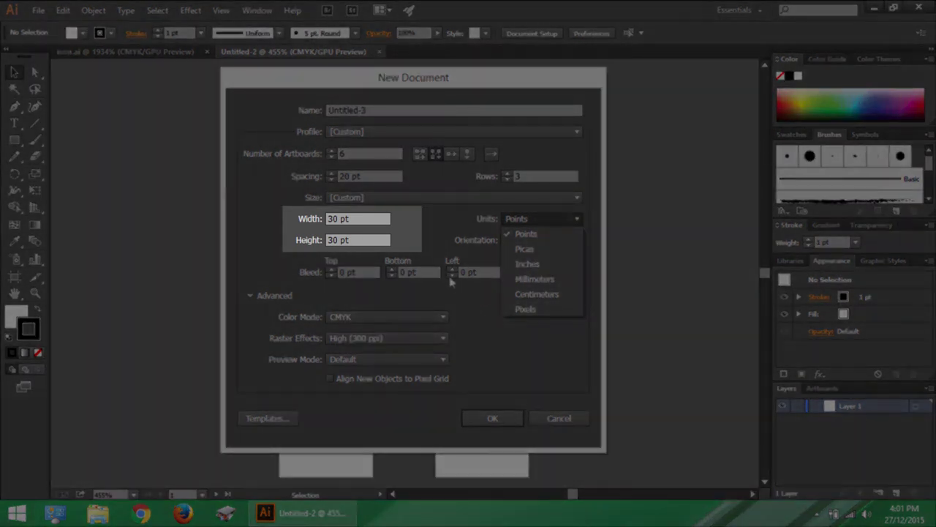
# Step: Close the Units list, leaving Points as the unit
pyautogui.click(416, 242)
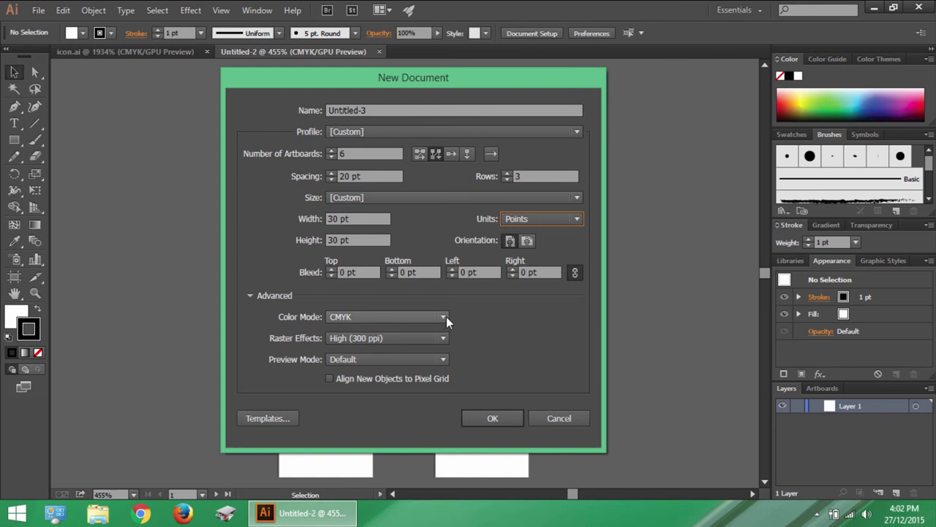
pyautogui.click(444, 316)
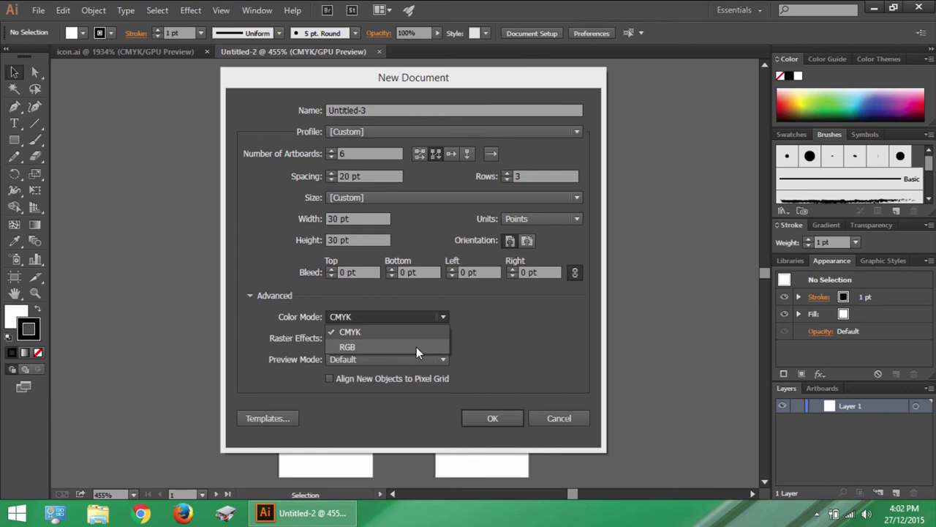
pyautogui.click(304, 346)
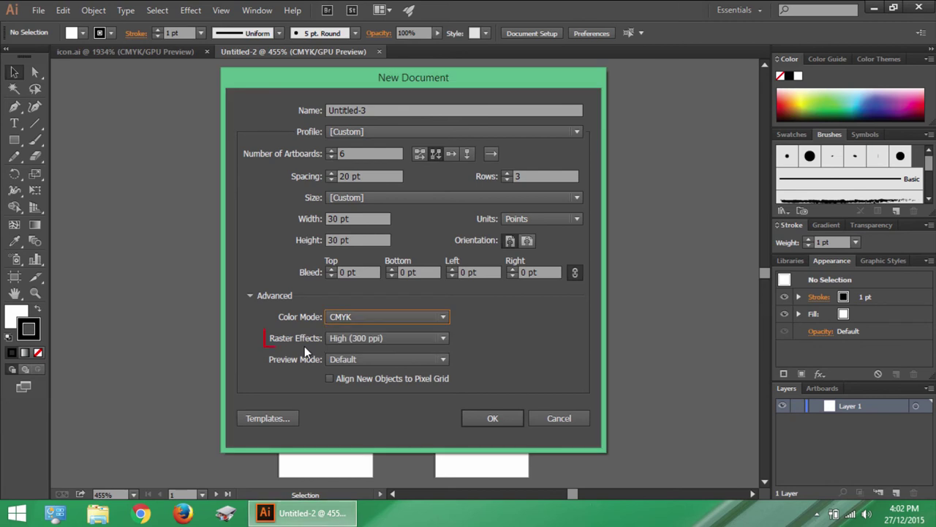
# Step: Keep raster effects at High (300 ppi) and show the Preview Mode options
pyautogui.click(444, 339)
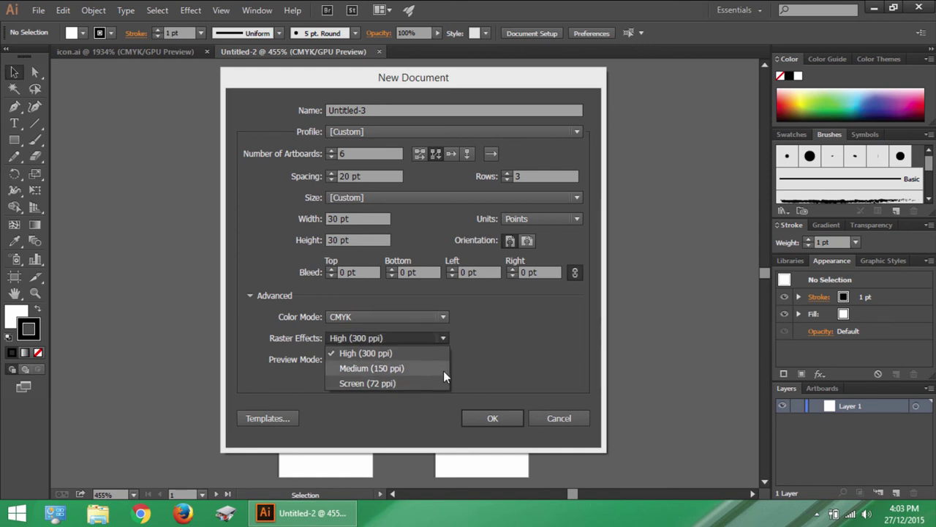
pyautogui.click(491, 375)
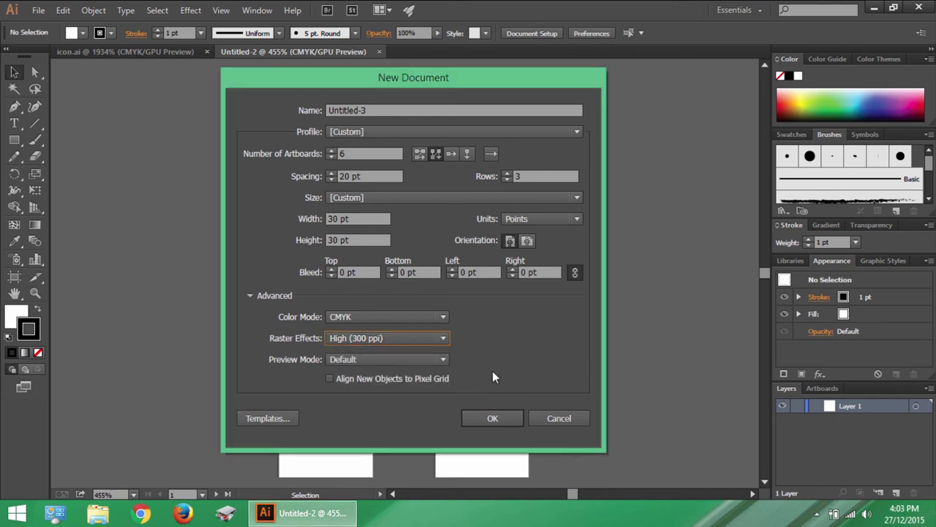
pyautogui.click(431, 359)
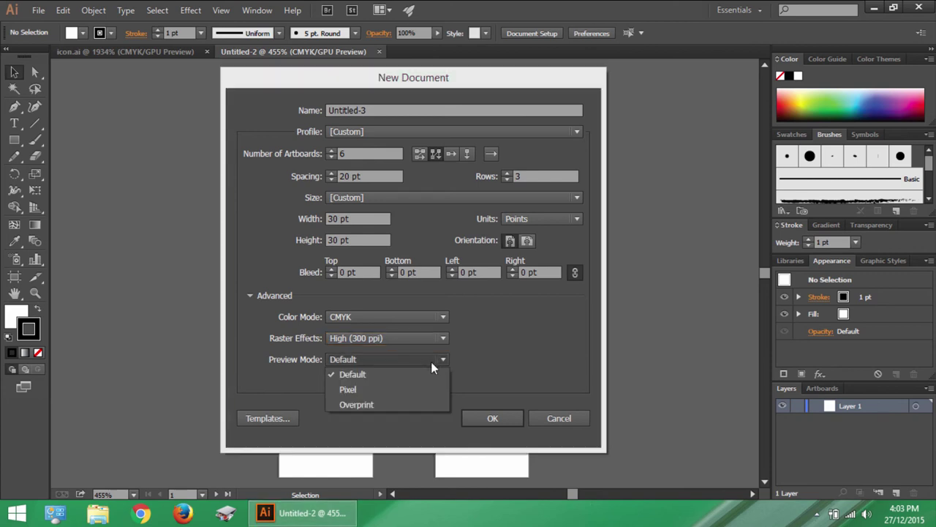
# Step: Dismiss the Preview Mode list, keeping the new document's preview on Default
pyautogui.click(405, 418)
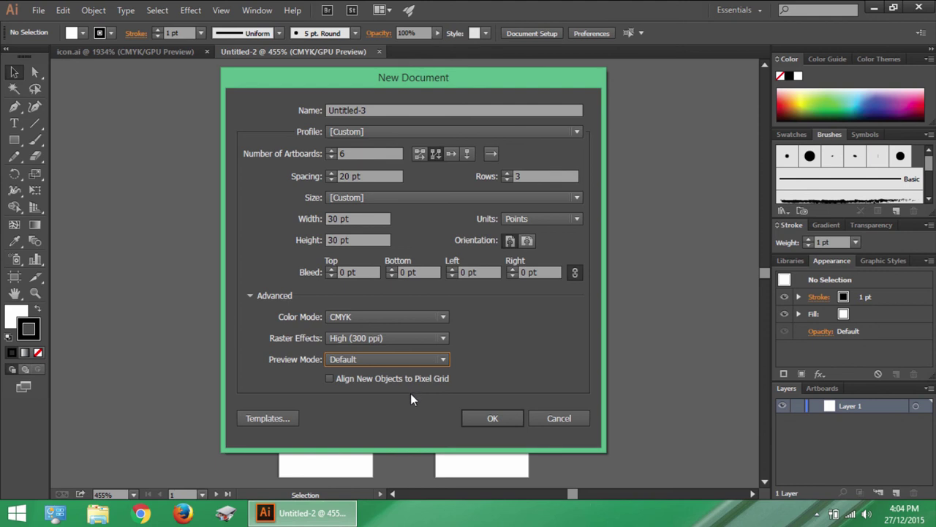
pyautogui.click(401, 131)
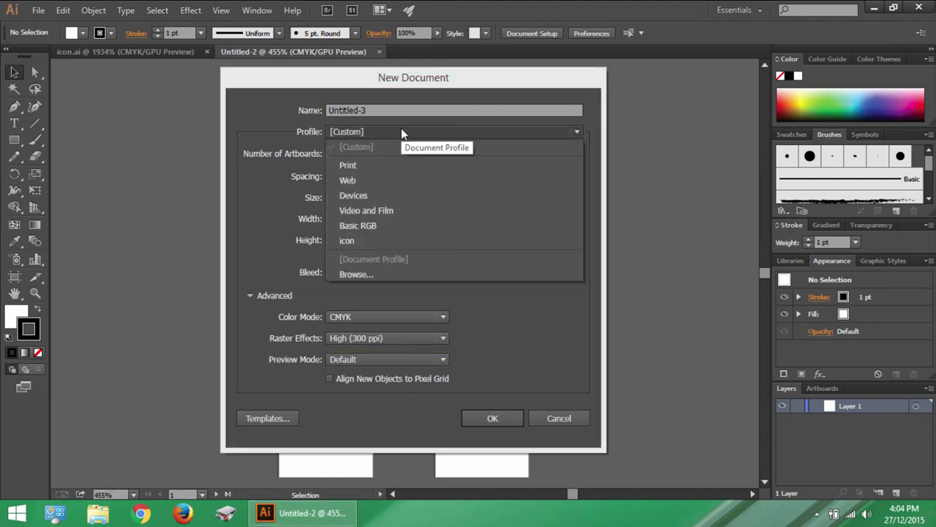
pyautogui.press('Escape')
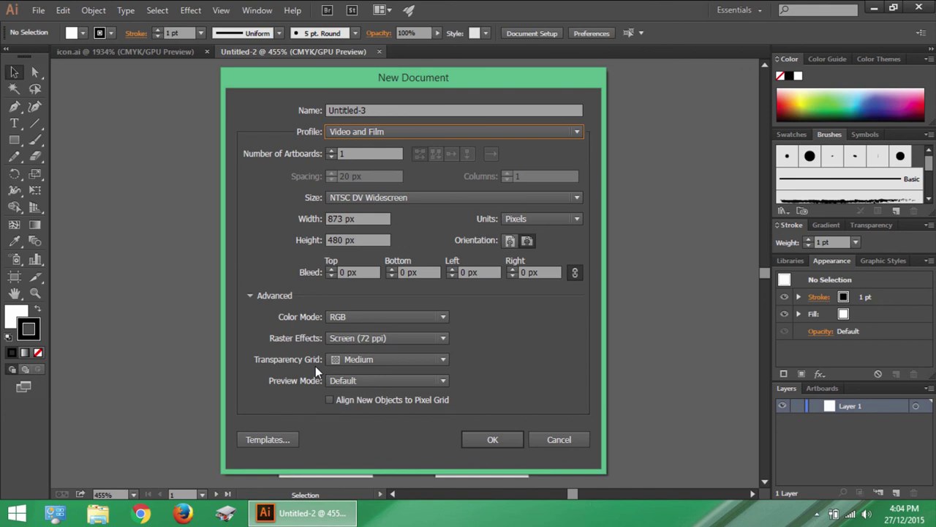
pyautogui.click(444, 360)
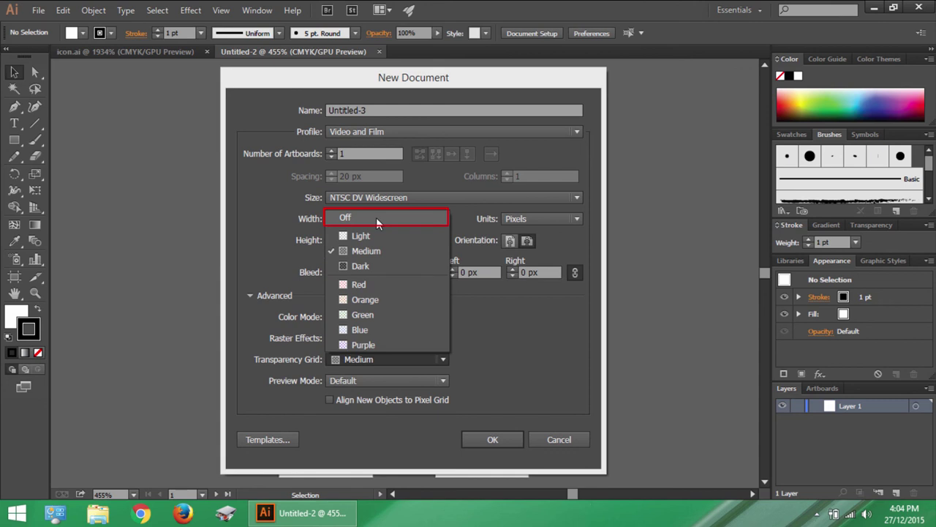
pyautogui.click(490, 328)
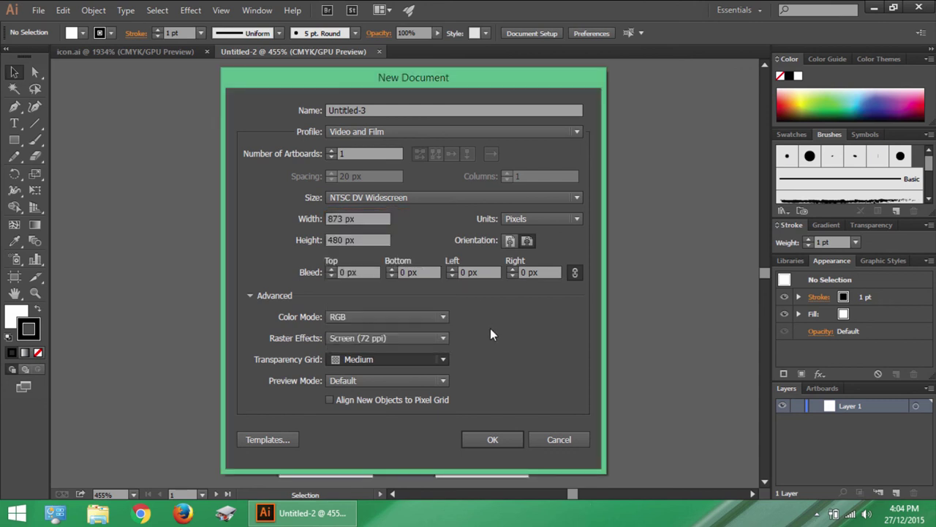